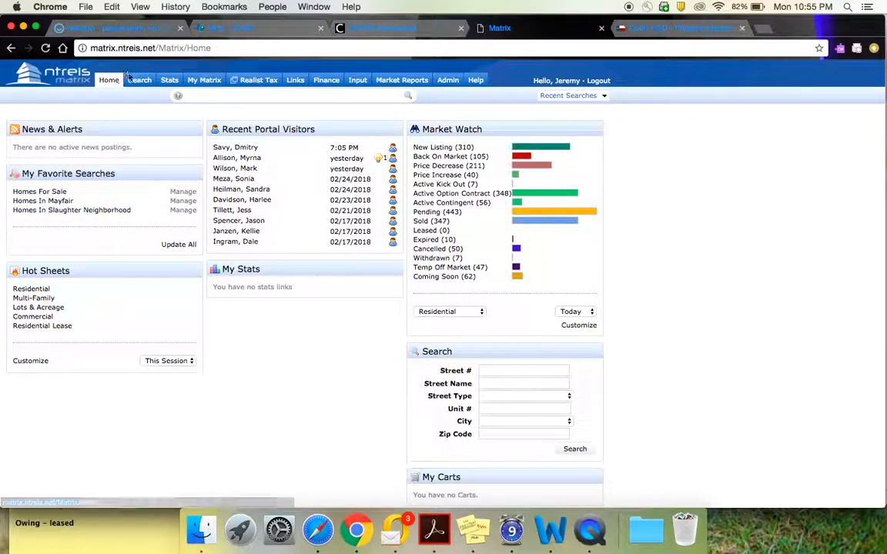
Open the residential quick search and set the subdivision criterion to "Timber Creek*" with the trailing wildcard.
mouse_move(144, 86)
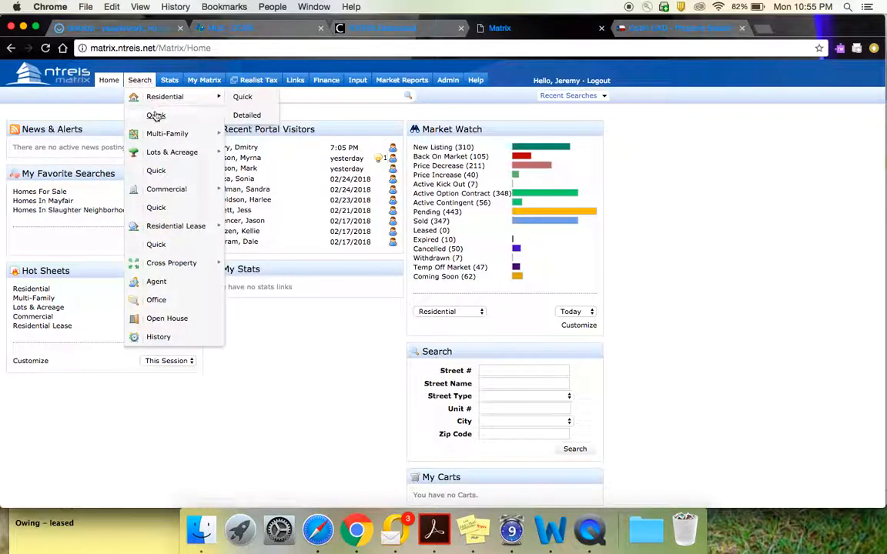
click(155, 117)
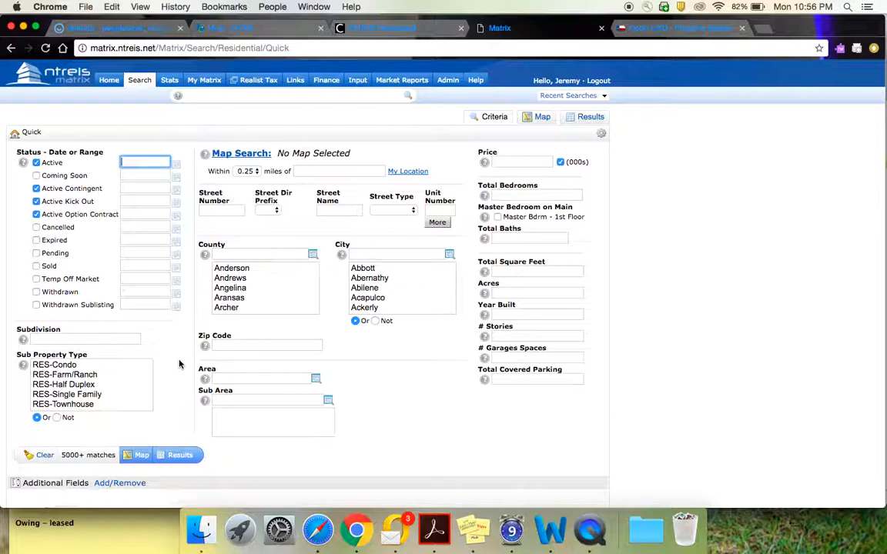
click(97, 339)
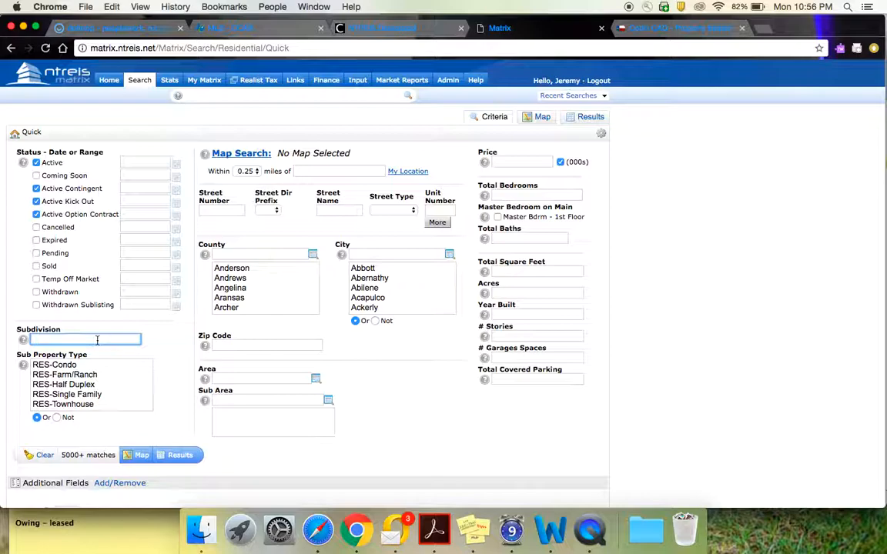
text(Timb)
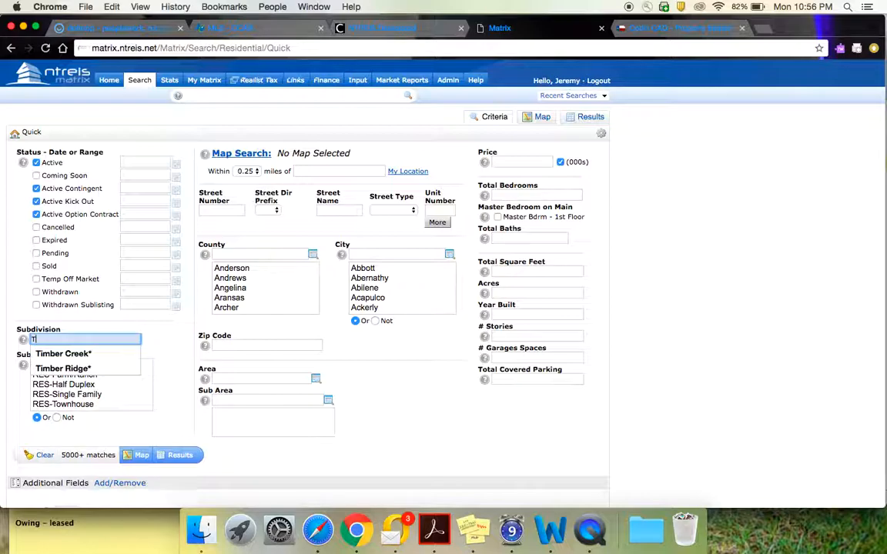
text(er Creek)
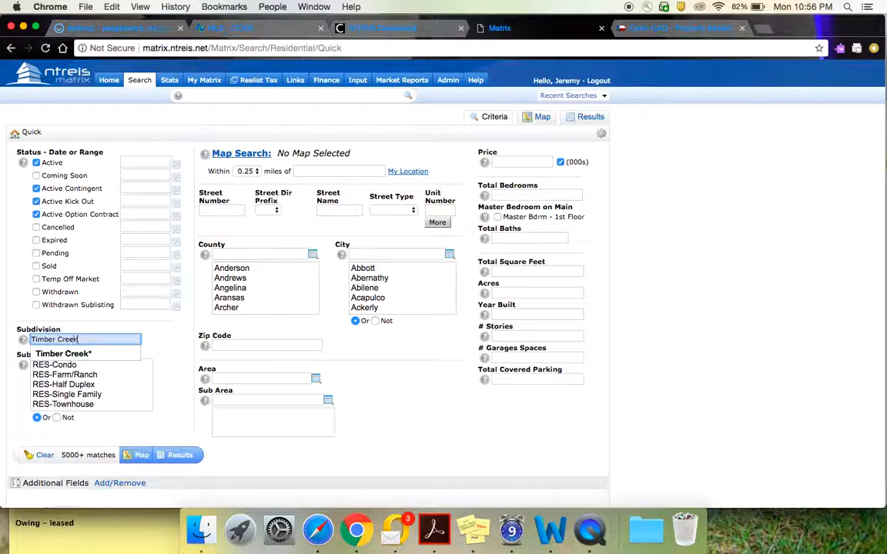
text(*)
click(176, 342)
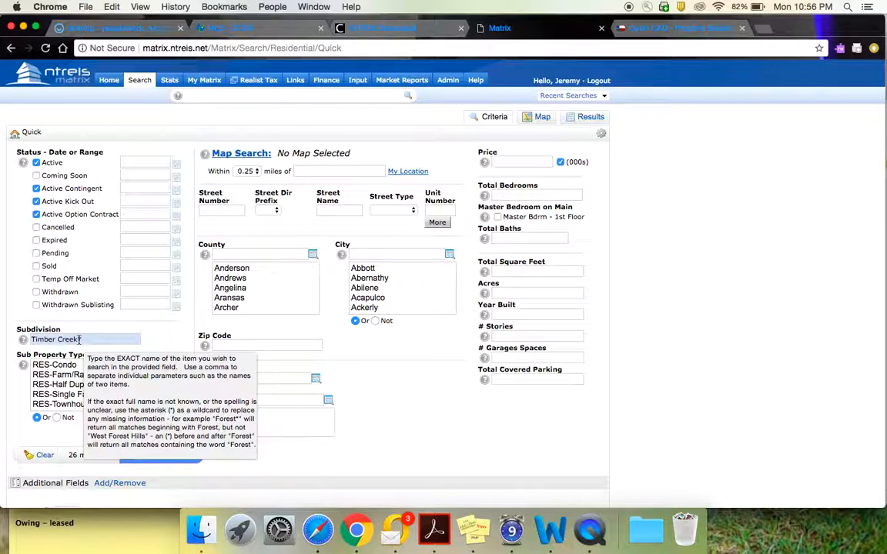
text(*)
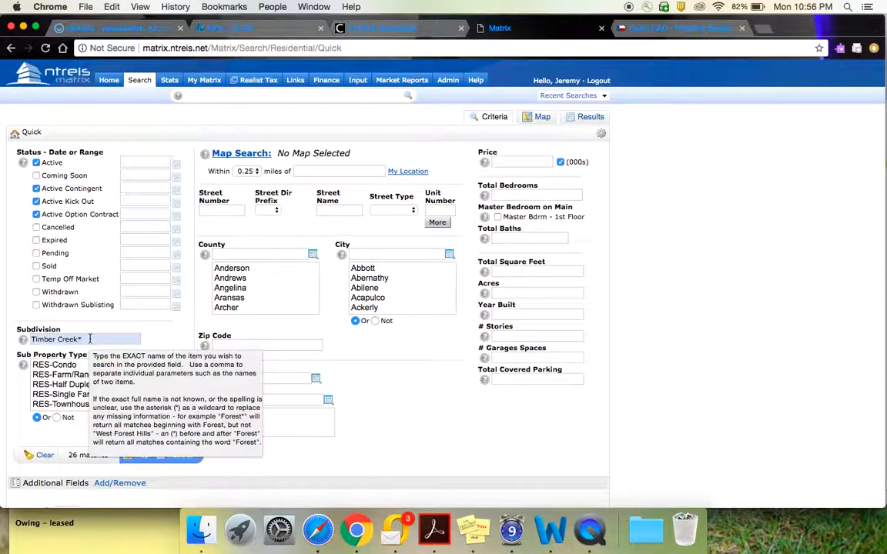
Restrict the residential search to the city of McKinney.
click(381, 255)
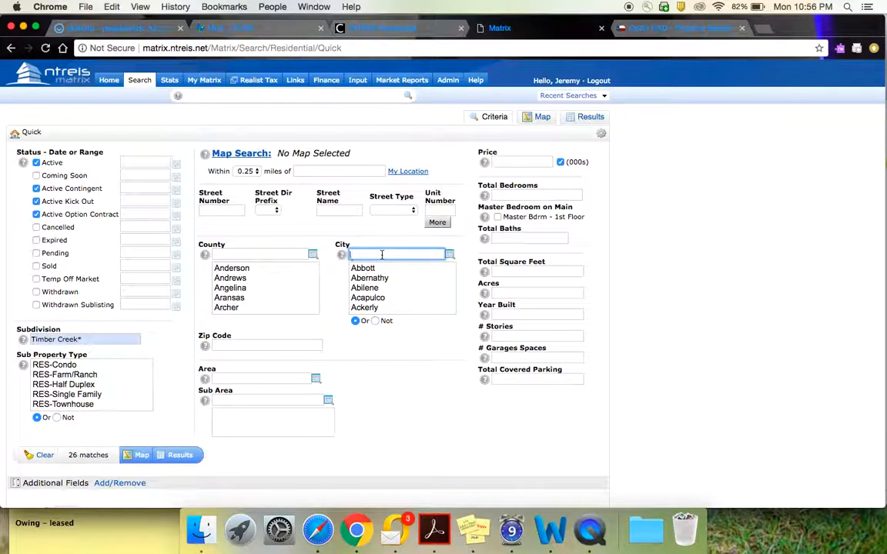
text(Mc)
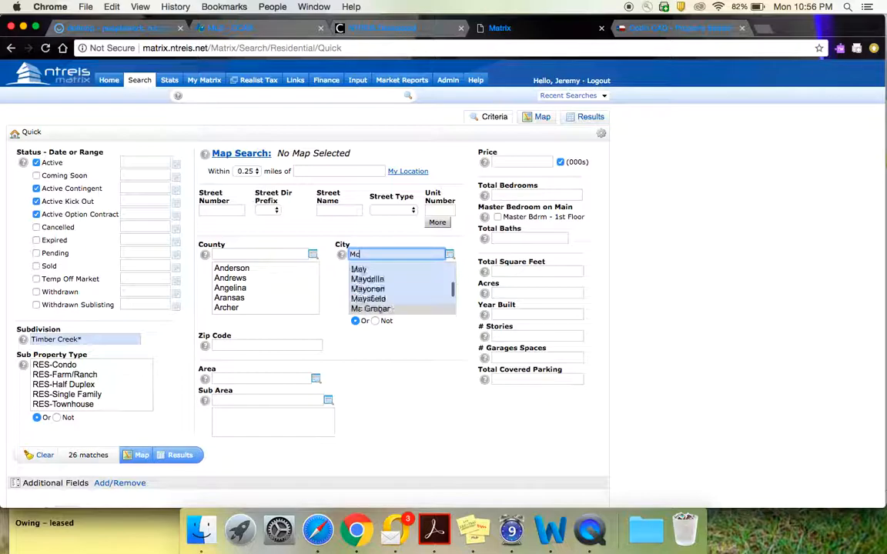
text(Kinney)
click(415, 358)
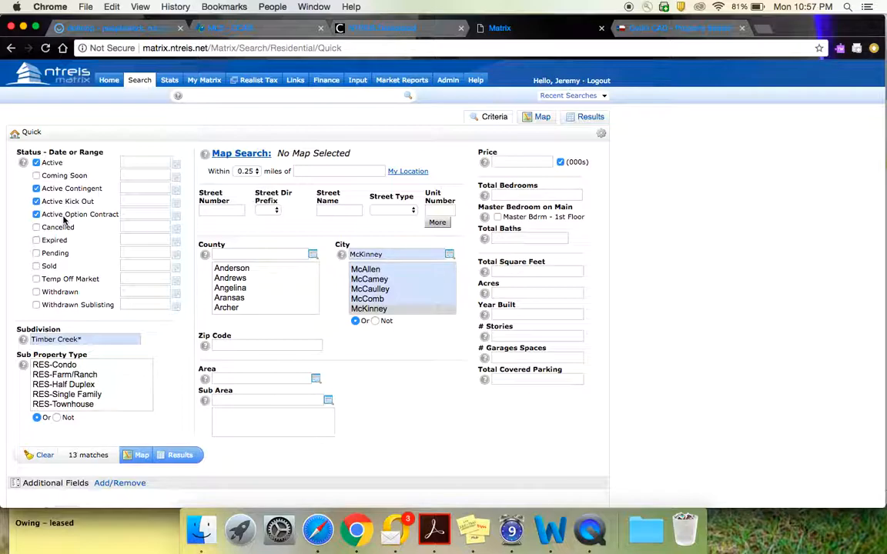
Limit the listing status to Sold within 0-90 days, deselecting Active, Active Contingent, Active Kick Out and Active Option Contract.
click(37, 266)
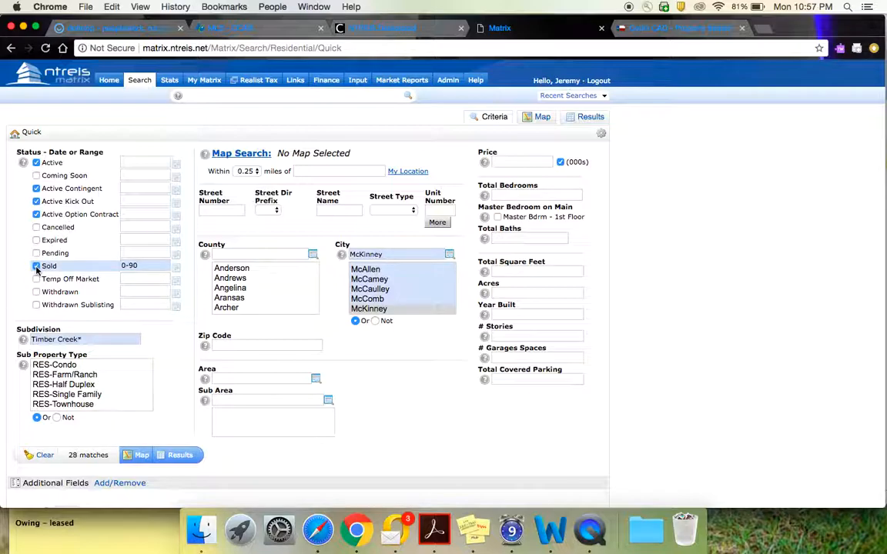
click(37, 214)
click(36, 202)
click(36, 189)
click(36, 163)
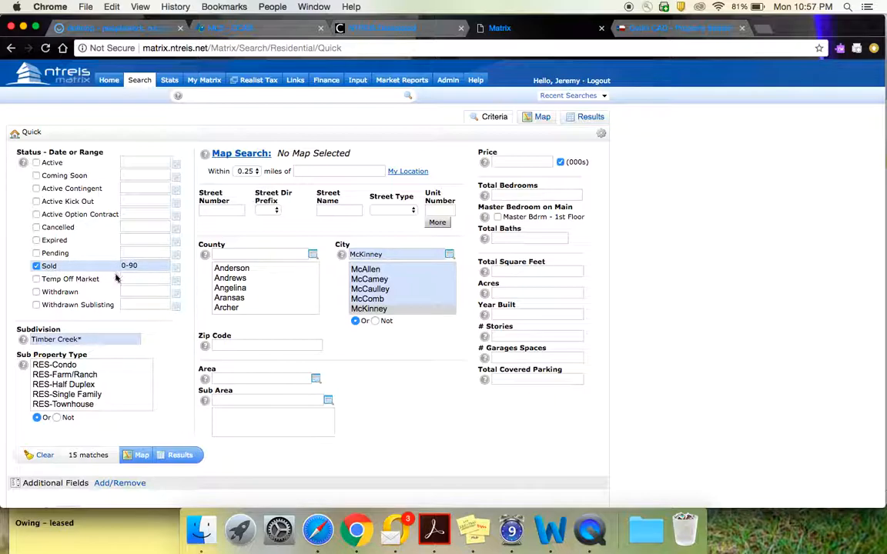
mouse_move(144, 272)
Set the total square feet range of the search to 1500-2500.
click(515, 271)
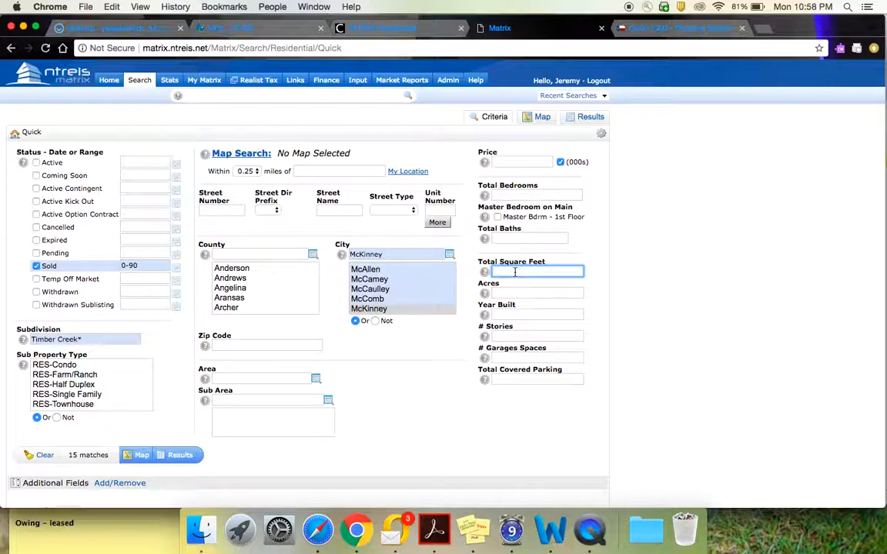
text(1500)
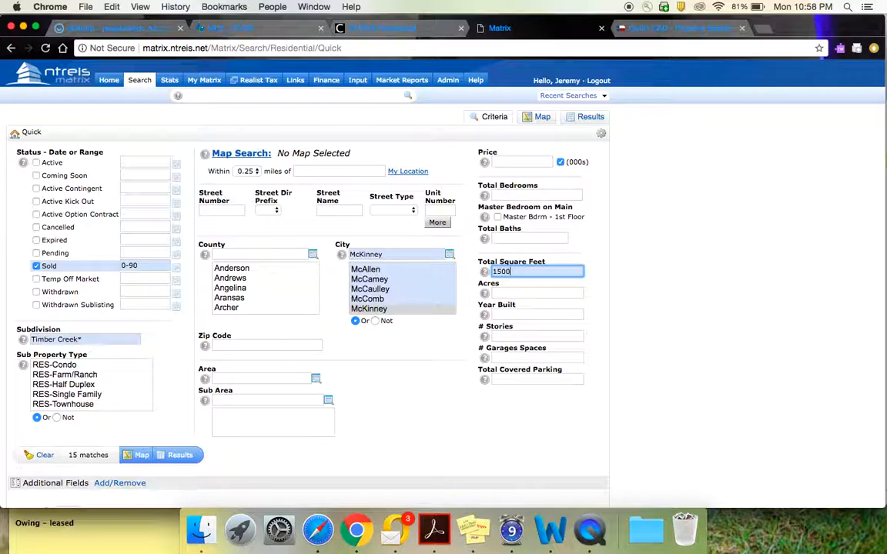
text(-2500)
mouse_move(517, 293)
mouse_move(501, 315)
Set the number of stories to 1 and display the matching listings.
click(509, 336)
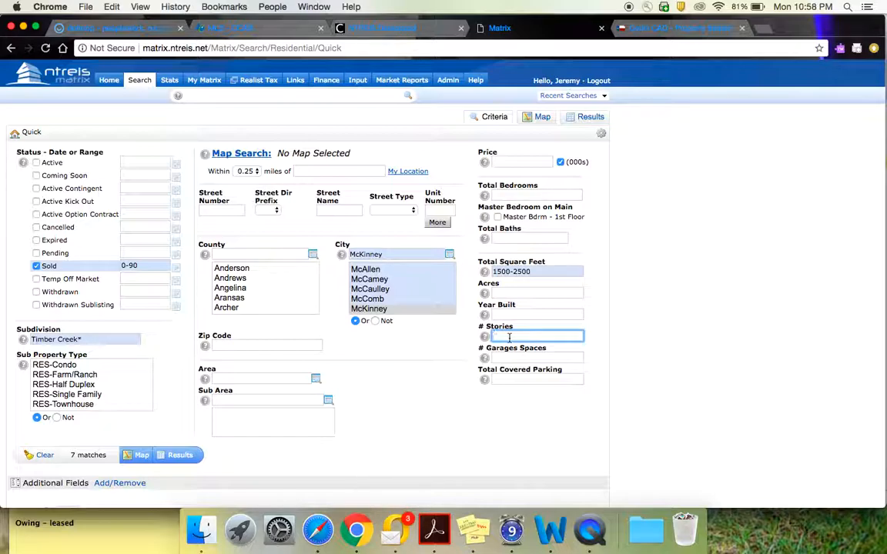
text(1)
click(543, 326)
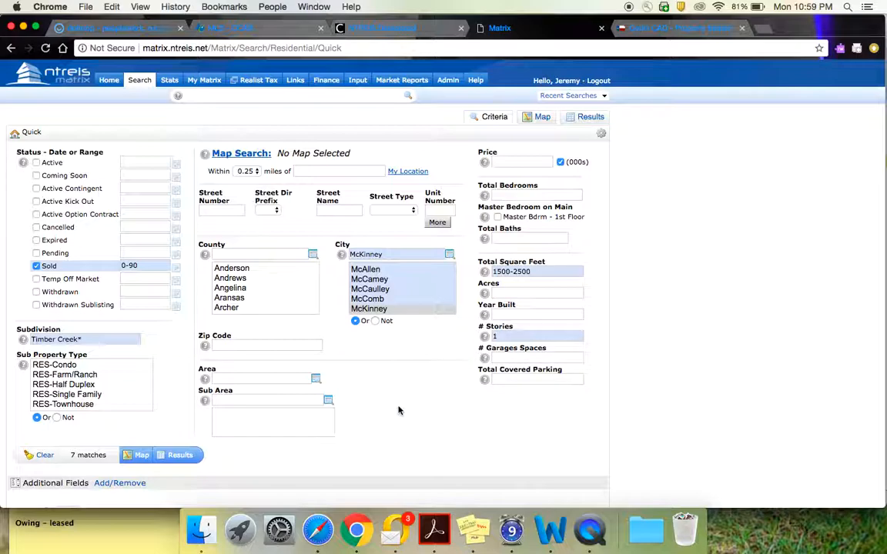
click(180, 455)
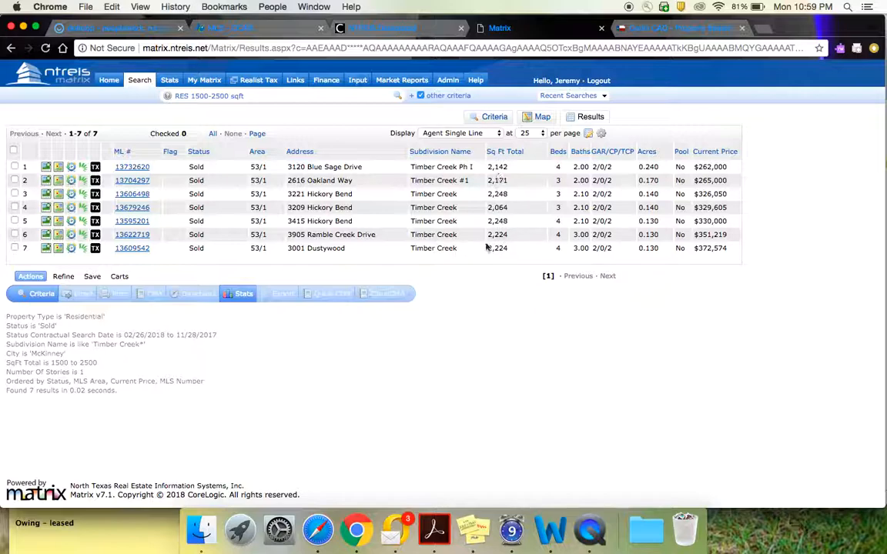
Select all of the sold listings in the results and start a CMA from them.
click(13, 150)
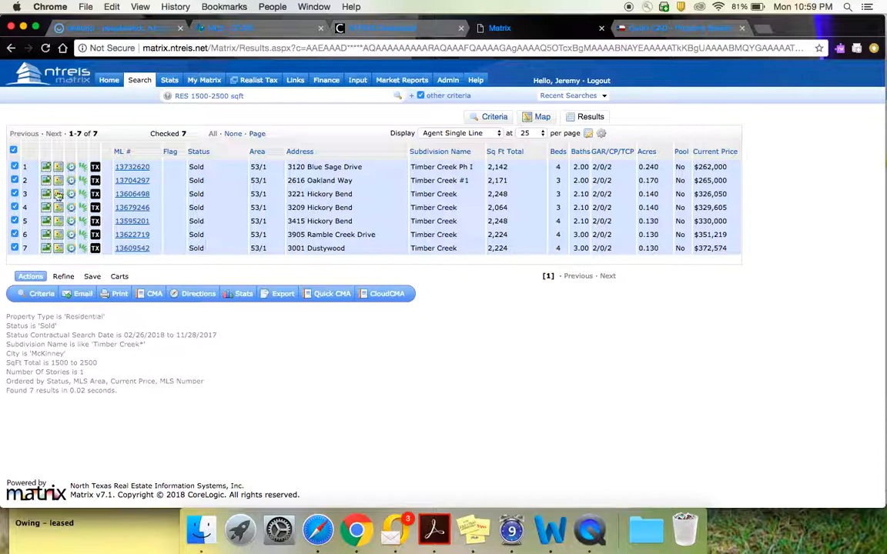
click(15, 194)
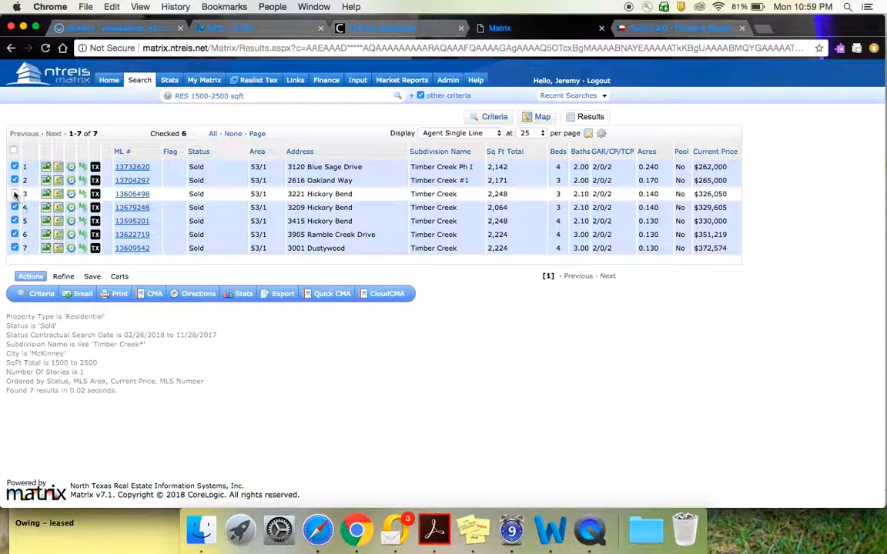
click(14, 194)
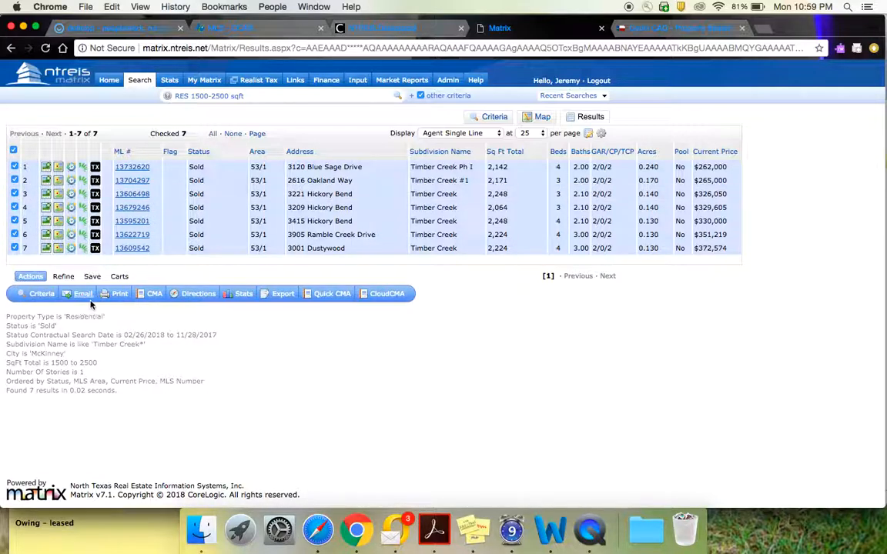
click(153, 294)
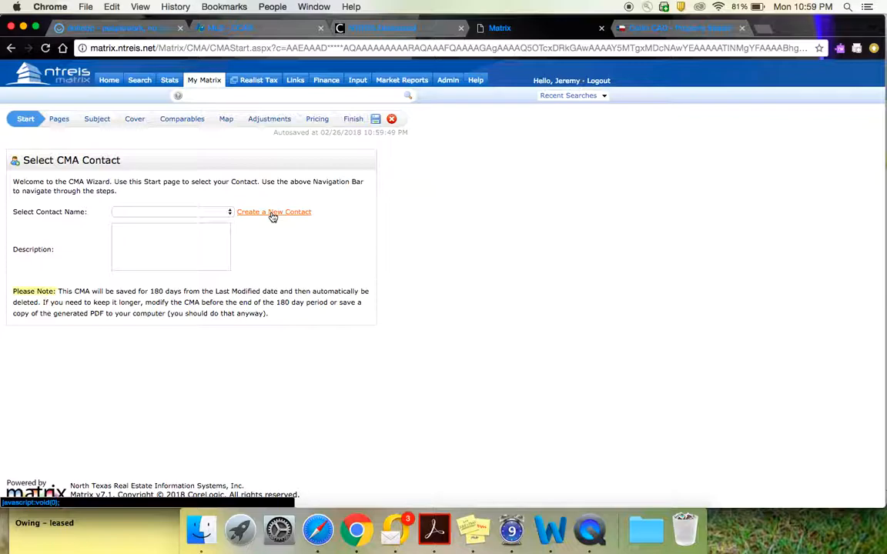
Choose the first existing client as the CMA contact and enter a description made of 123 and the client's first name followed by Home.
click(227, 212)
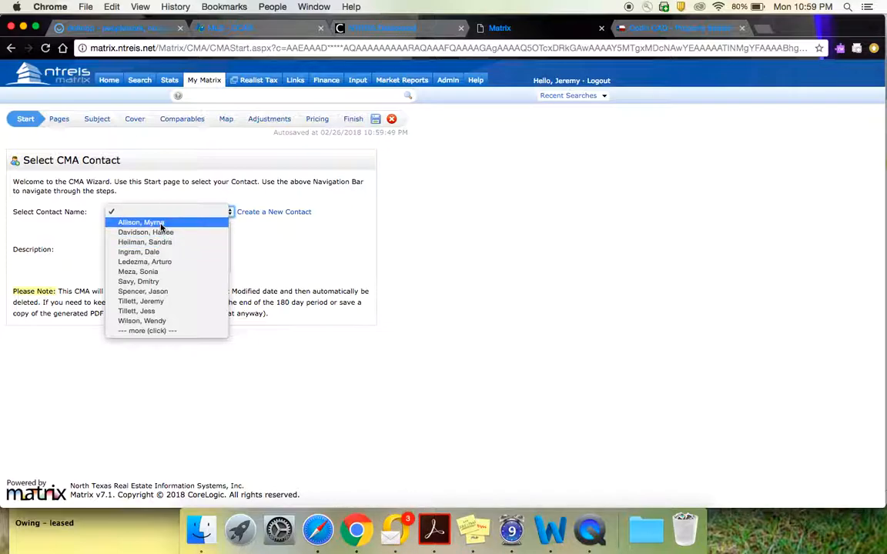
click(161, 224)
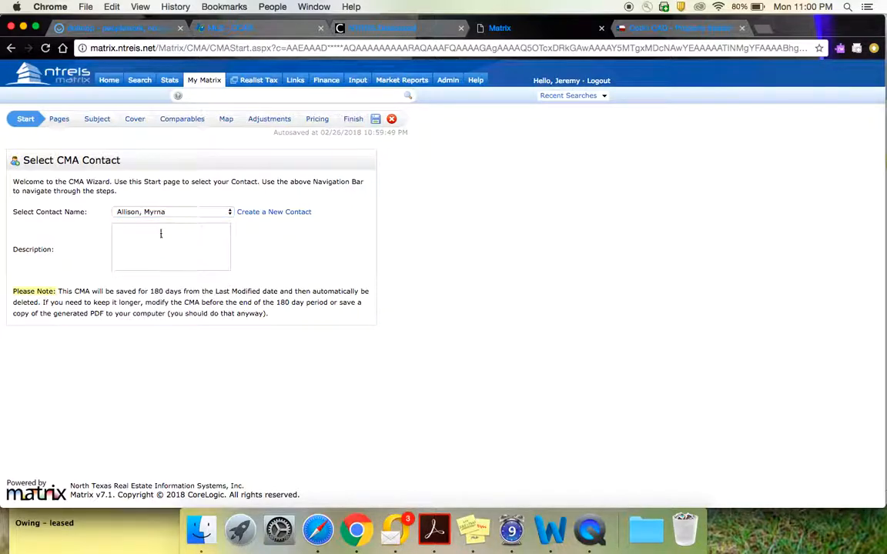
click(165, 244)
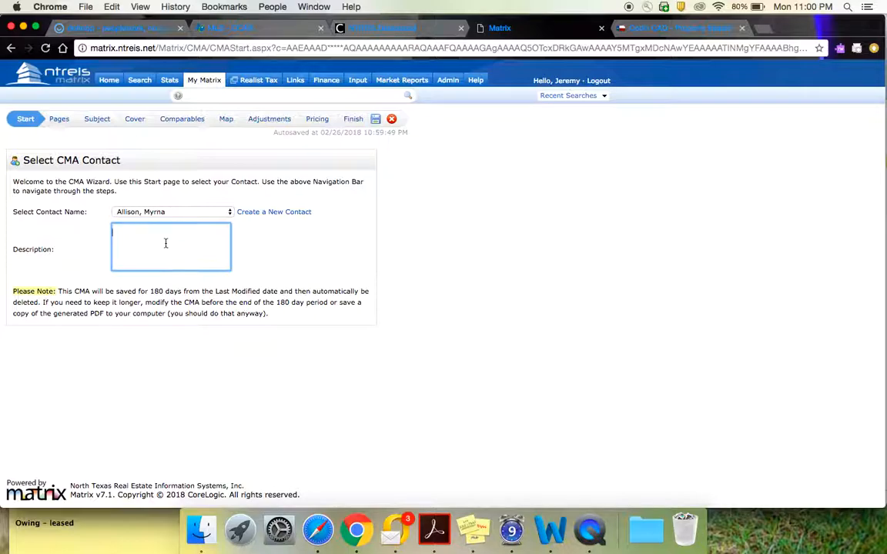
text(123 Myrna's Home)
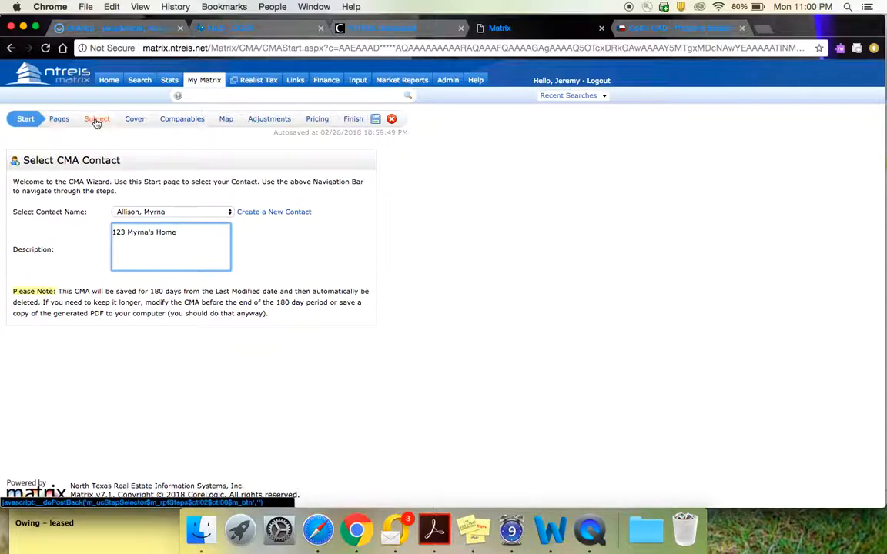
View the CMA's selected report pages, and open the subject property form for manual entry.
click(60, 121)
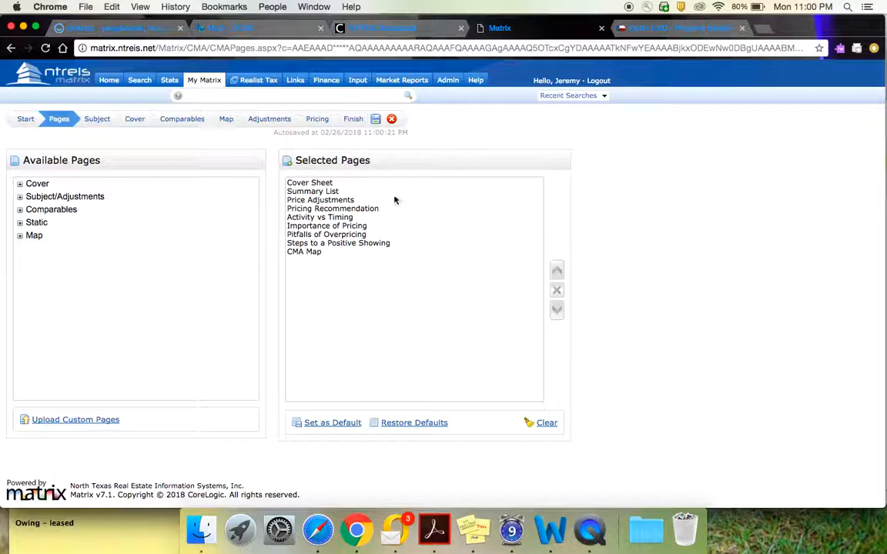
click(98, 122)
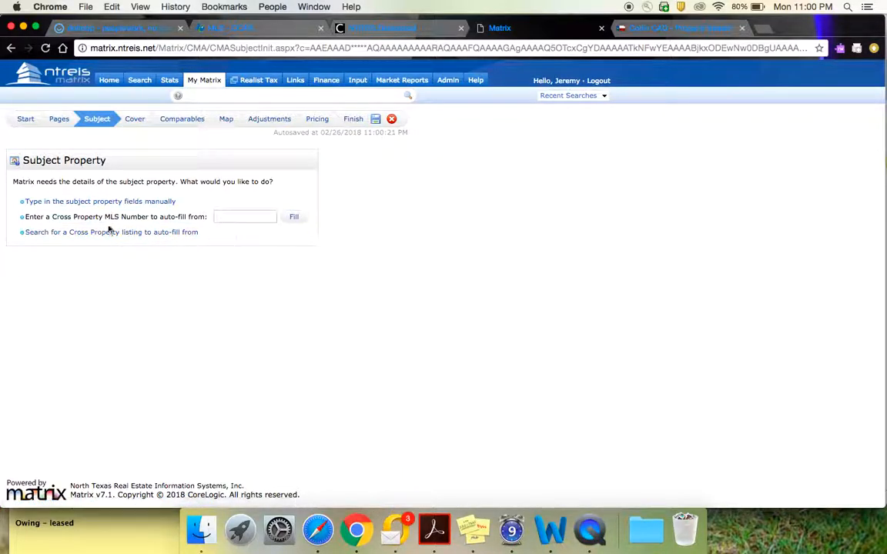
click(69, 203)
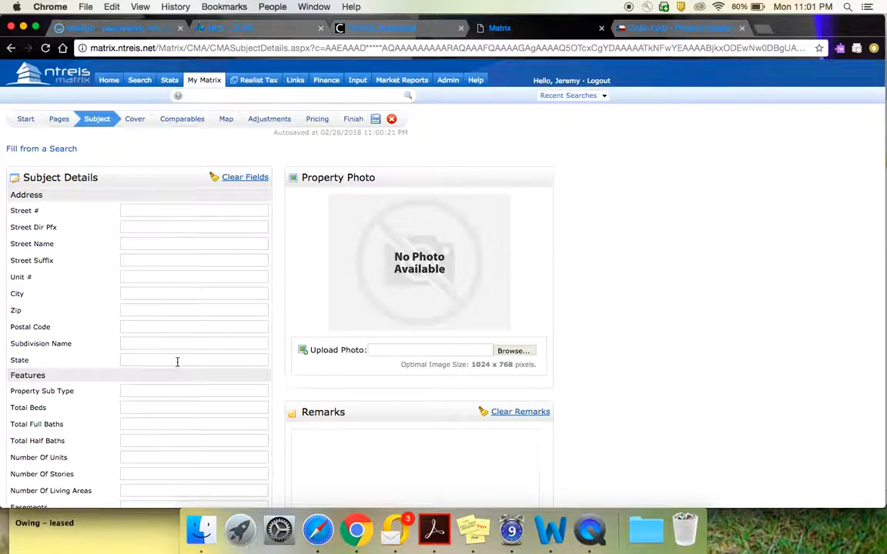
Look through the subject property's detail, photo, remarks and map location fields, and open the CMA's cover settings.
scroll(176, 360, down, 2)
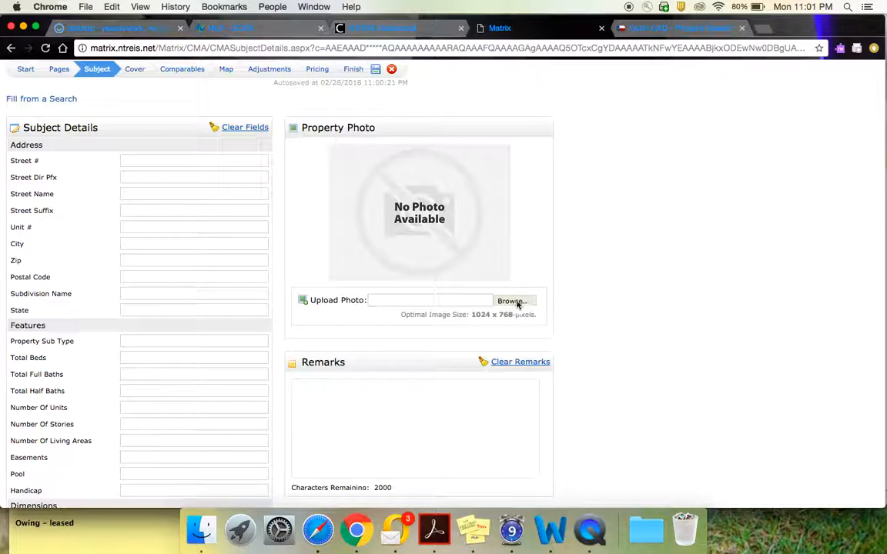
scroll(232, 385, down, 3)
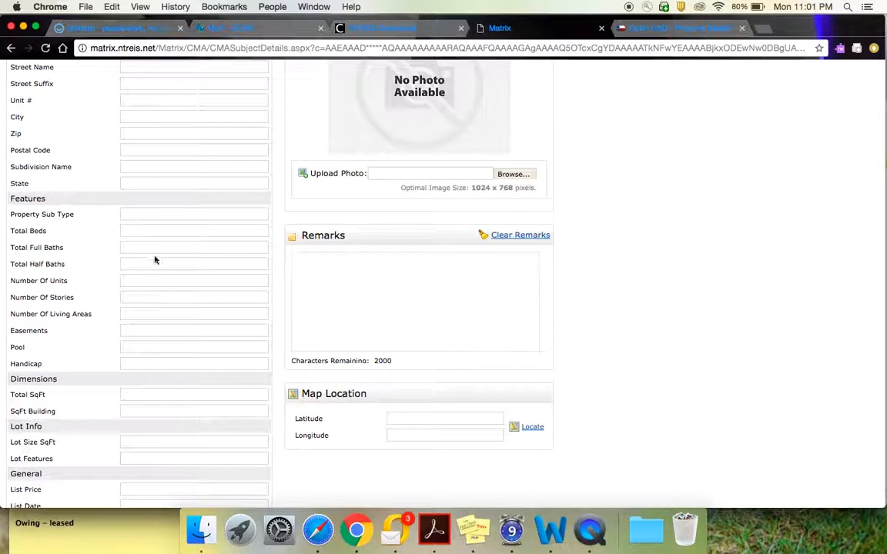
scroll(150, 339, down, 5)
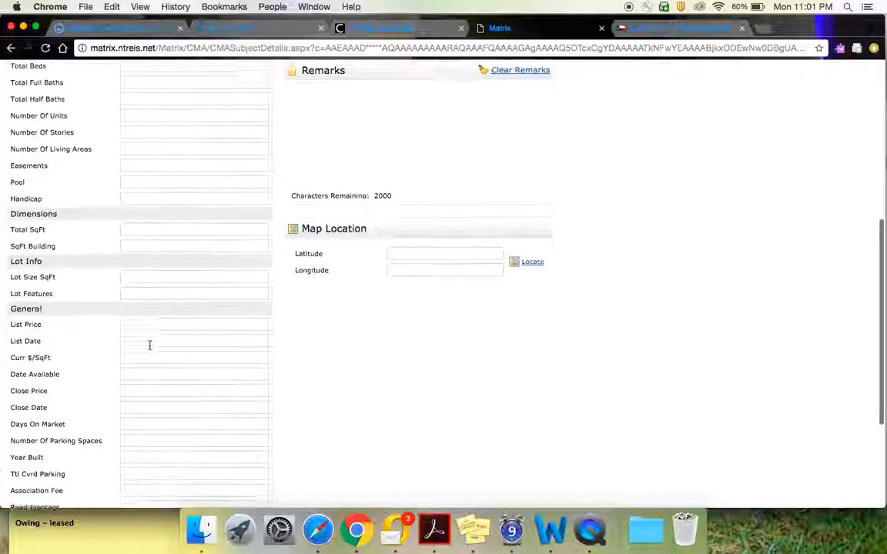
scroll(150, 345, down, 5)
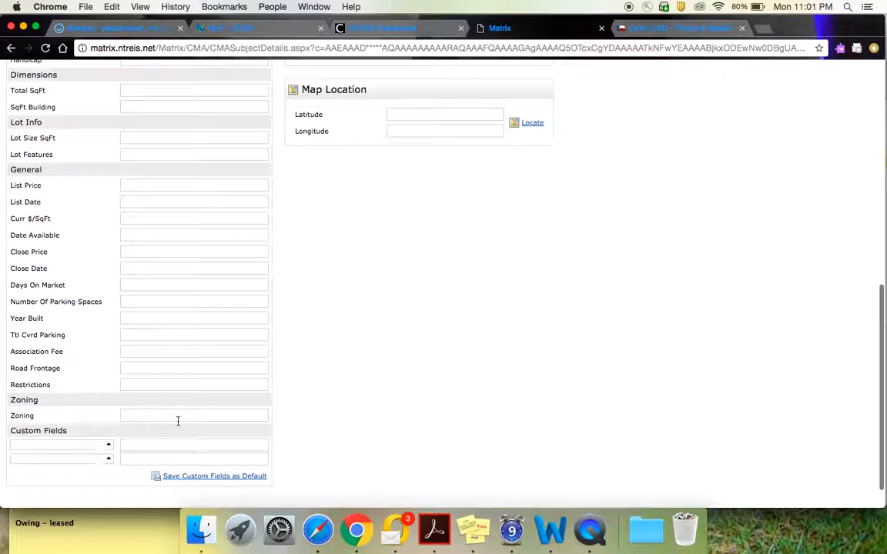
scroll(187, 473, down, 1)
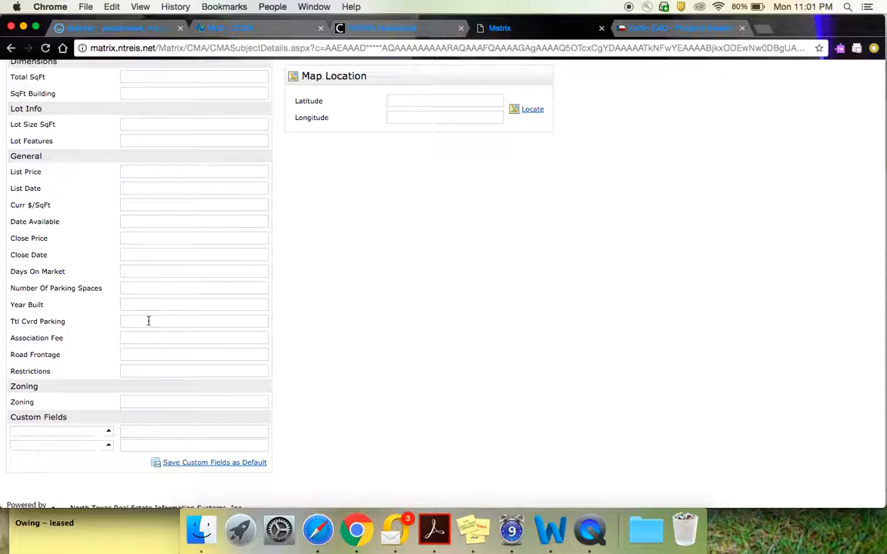
scroll(150, 322, up, 15)
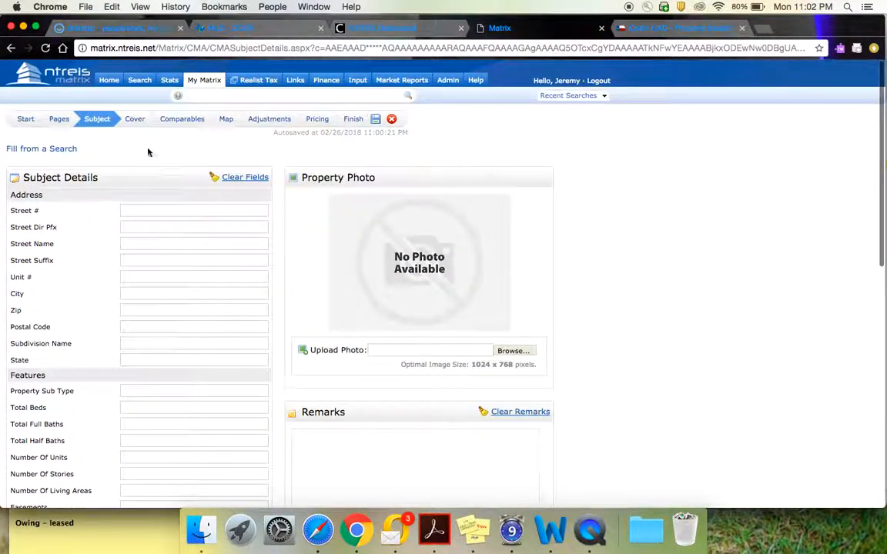
click(134, 119)
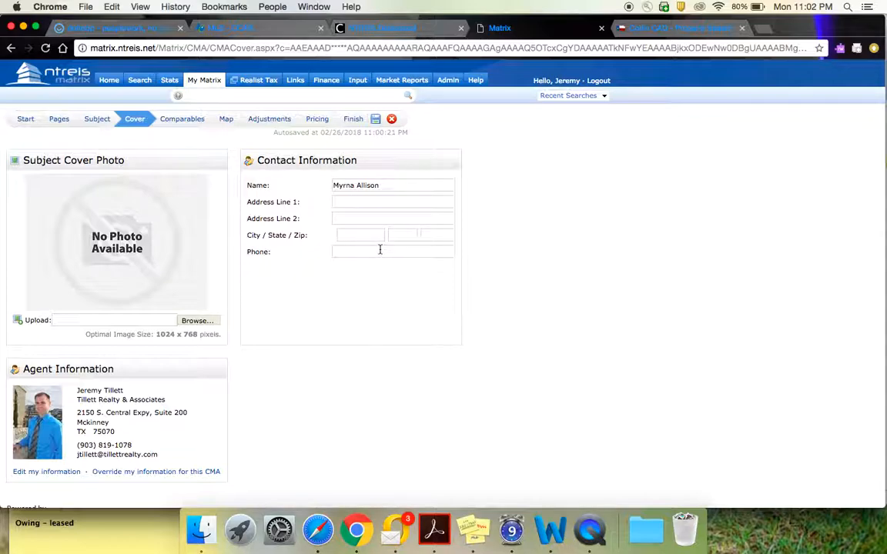
click(184, 124)
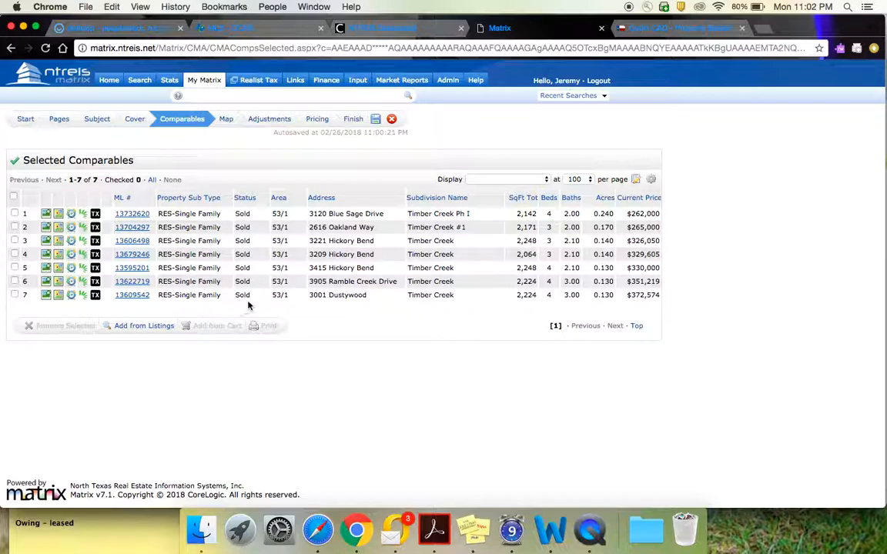
click(15, 241)
click(15, 254)
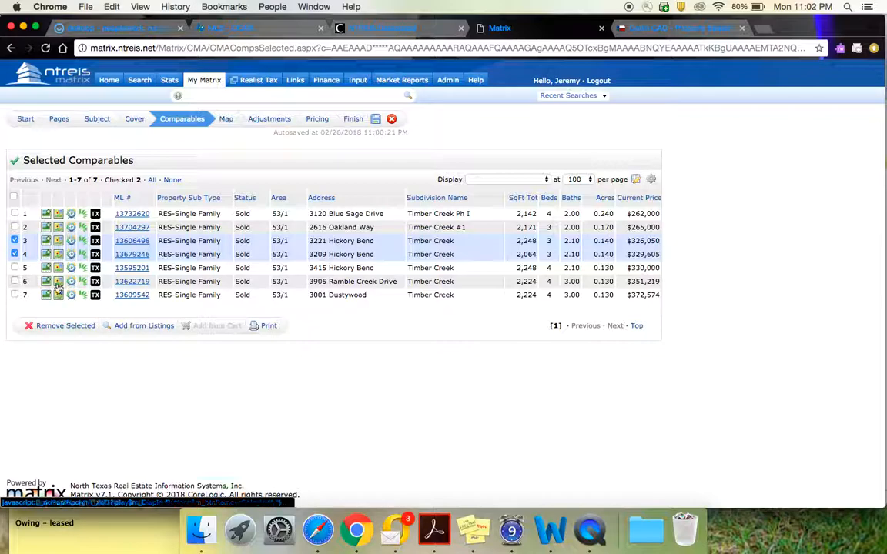
click(14, 254)
click(15, 241)
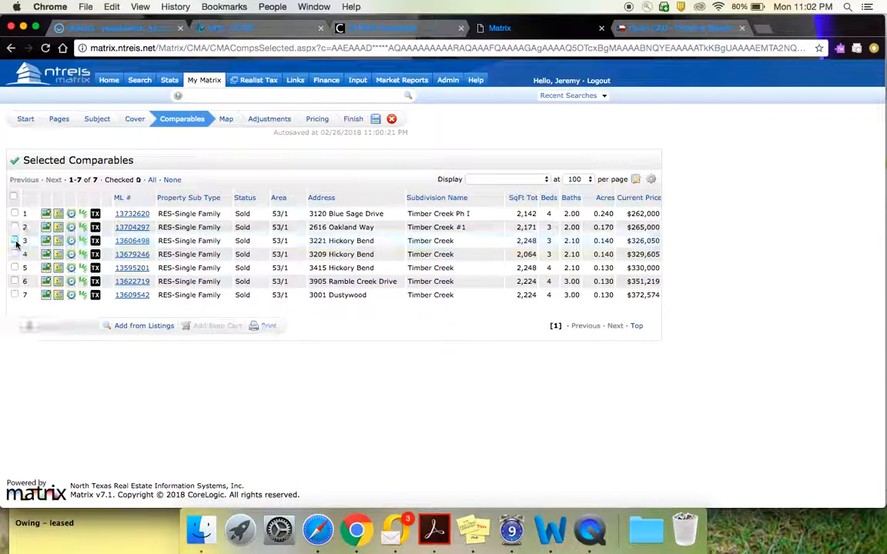
Preview the map of the comparables, and open the price adjustments in detail mode.
click(227, 123)
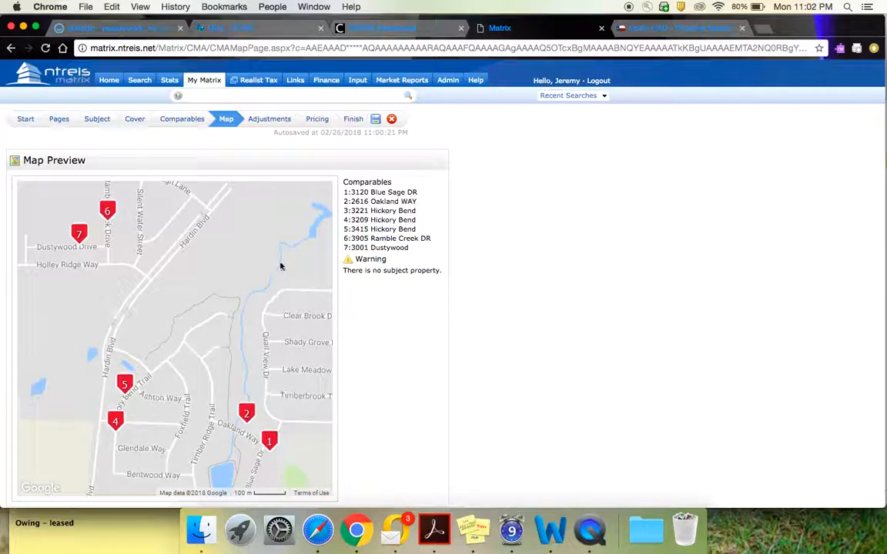
click(274, 122)
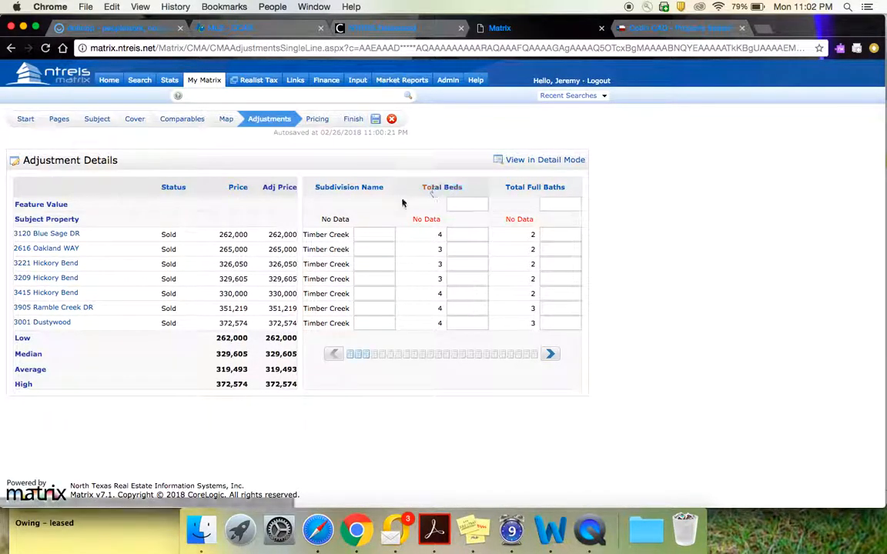
click(548, 160)
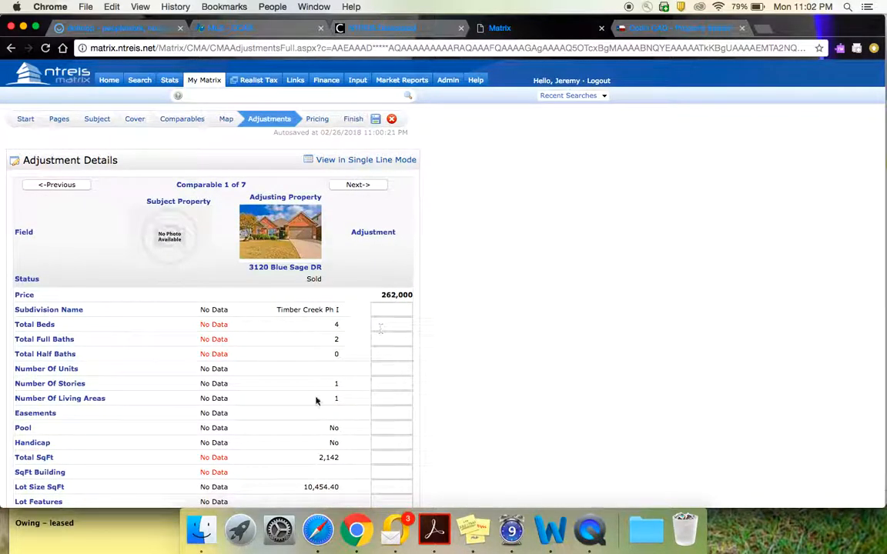
scroll(307, 415, down, 4)
scroll(307, 416, down, 1)
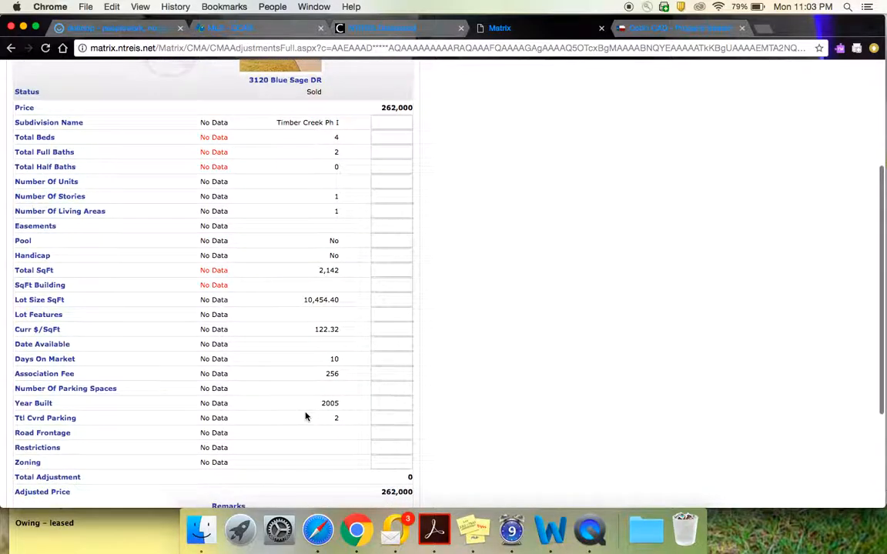
scroll(306, 415, up, 4)
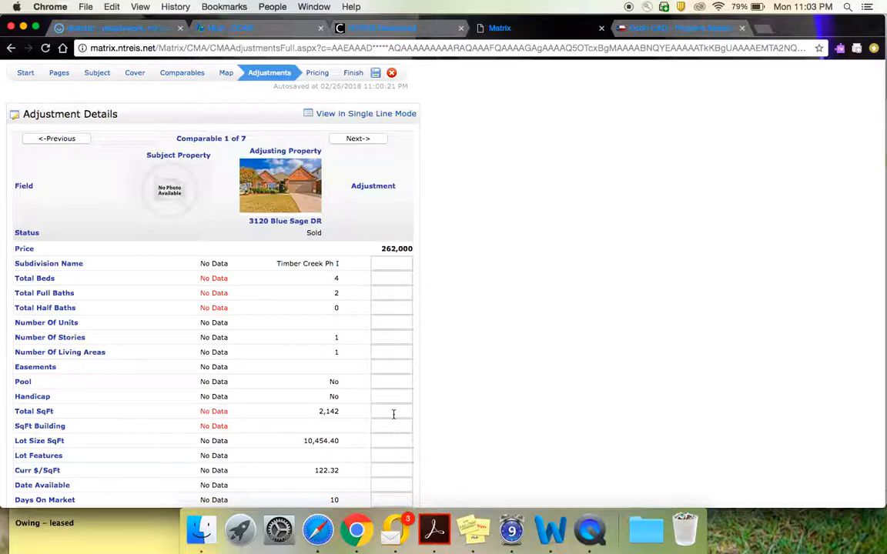
scroll(393, 414, down, 3)
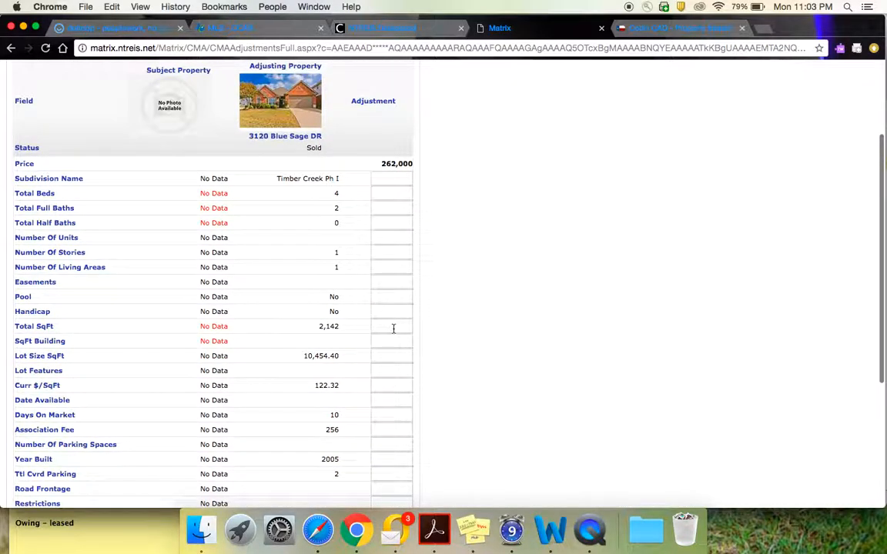
click(394, 325)
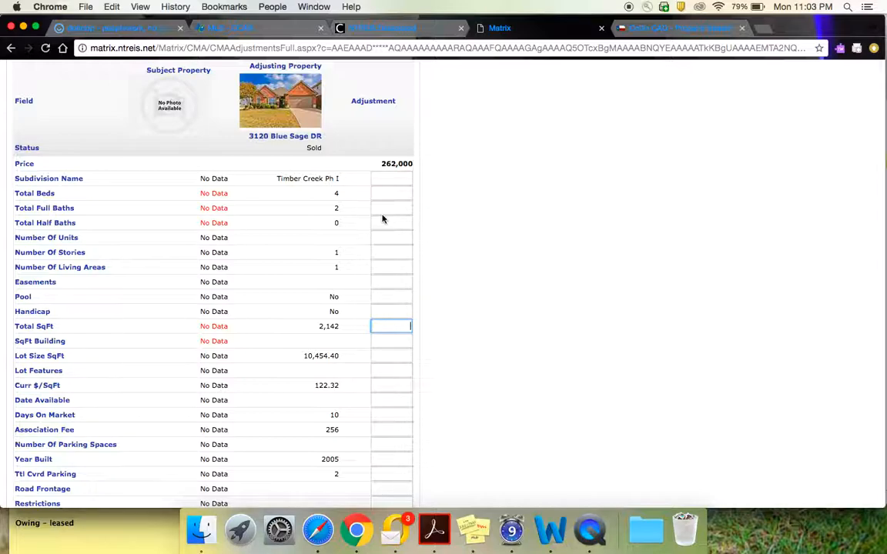
scroll(382, 292, down, 1)
scroll(382, 310, down, 4)
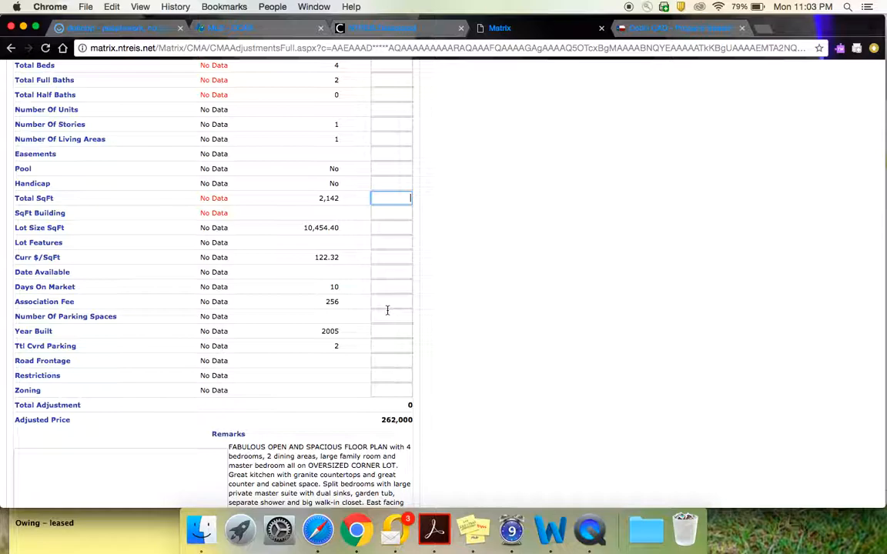
scroll(392, 225, up, 3)
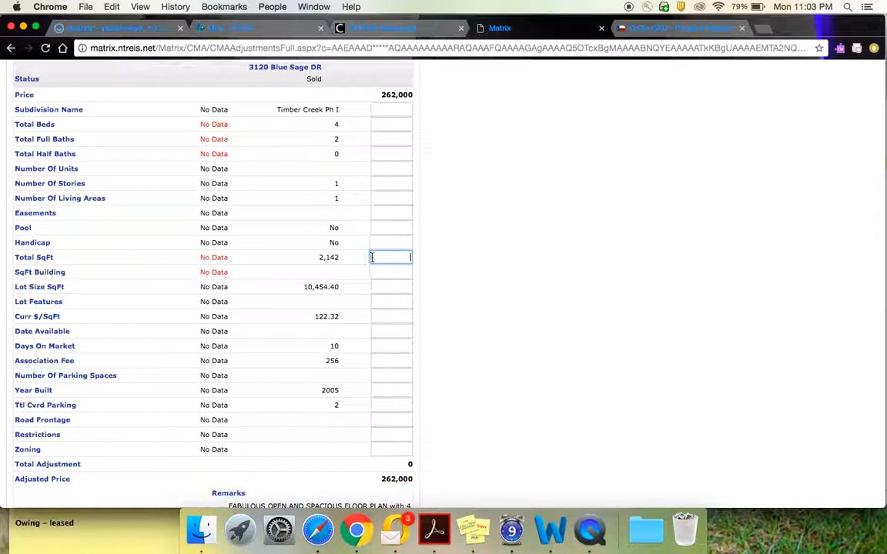
scroll(385, 258, up, 5)
click(358, 138)
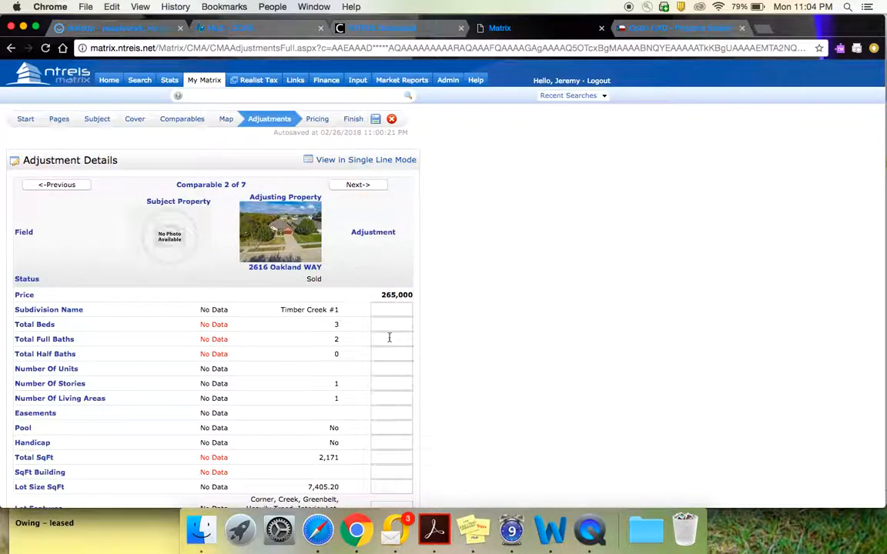
click(361, 188)
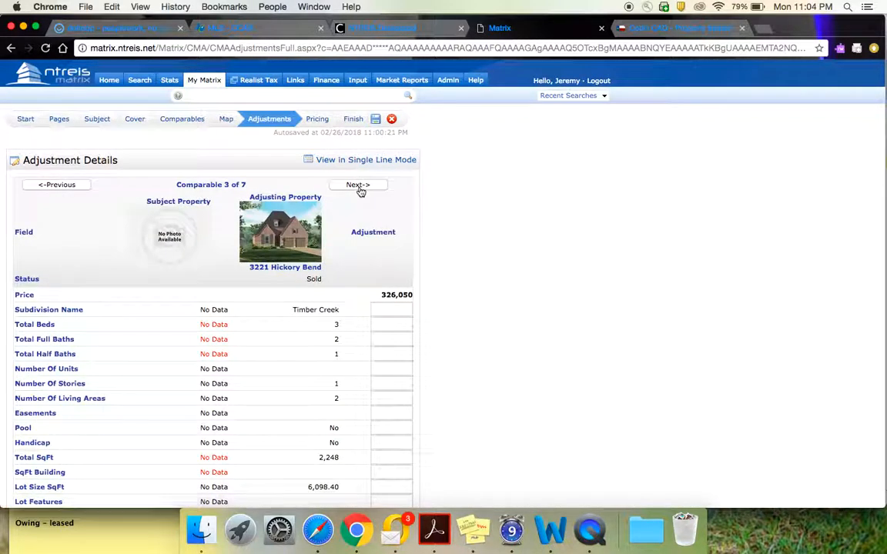
click(358, 187)
click(359, 188)
click(359, 188)
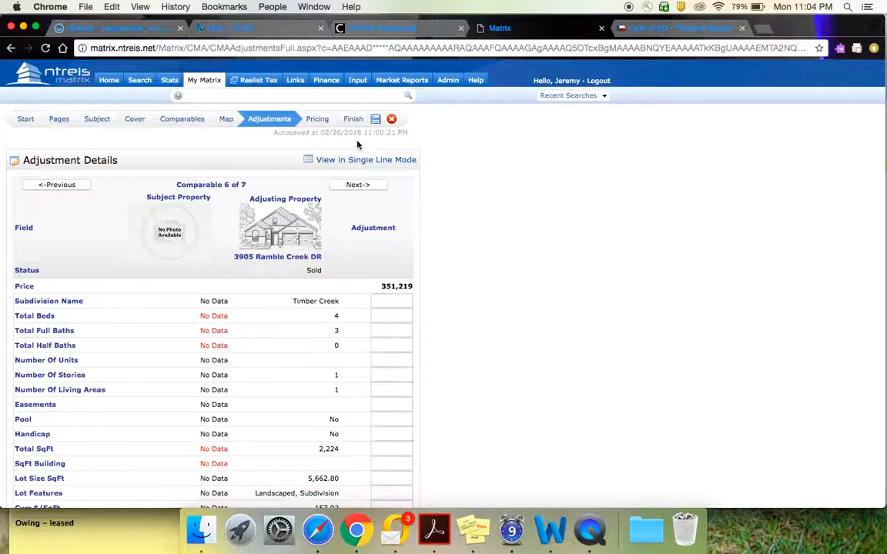
click(355, 189)
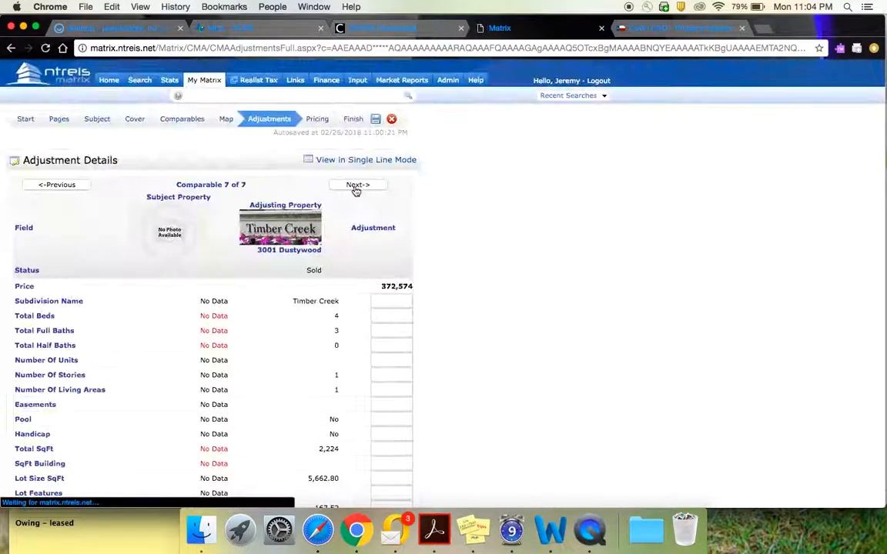
click(355, 188)
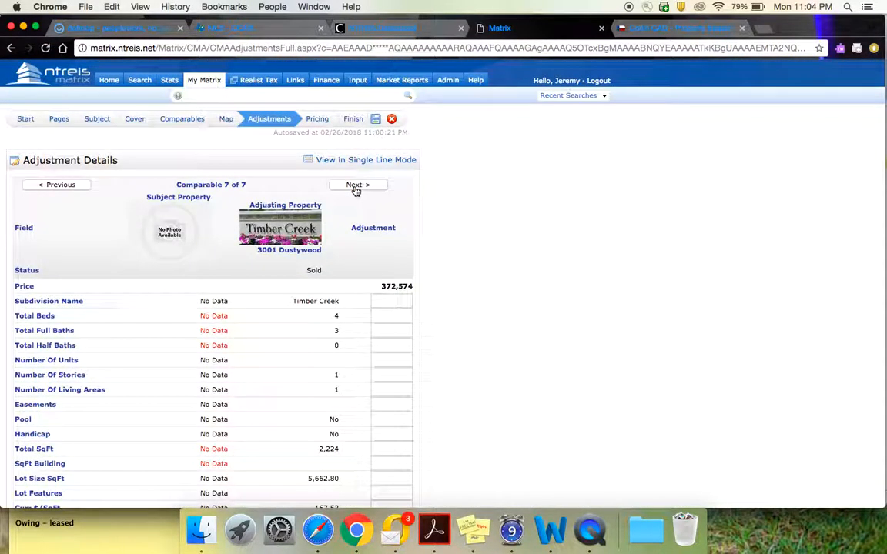
click(355, 188)
Review the CMA's pricing summary, additional analysis, suggested list price and notes sections.
click(316, 120)
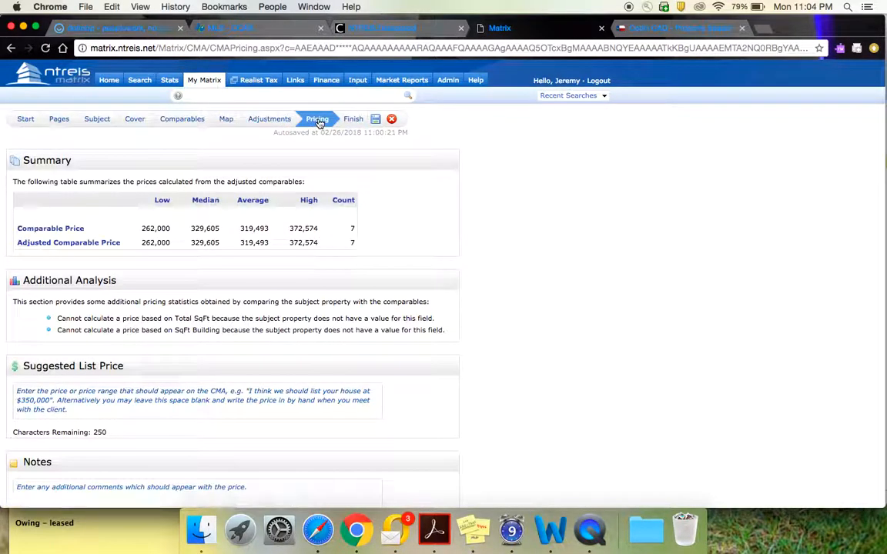
scroll(321, 231, down, 2)
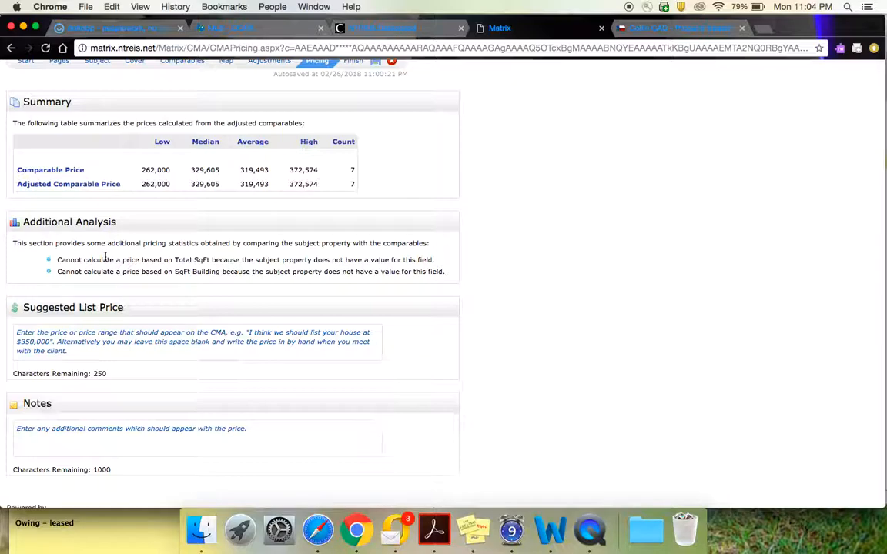
scroll(260, 345, down, 2)
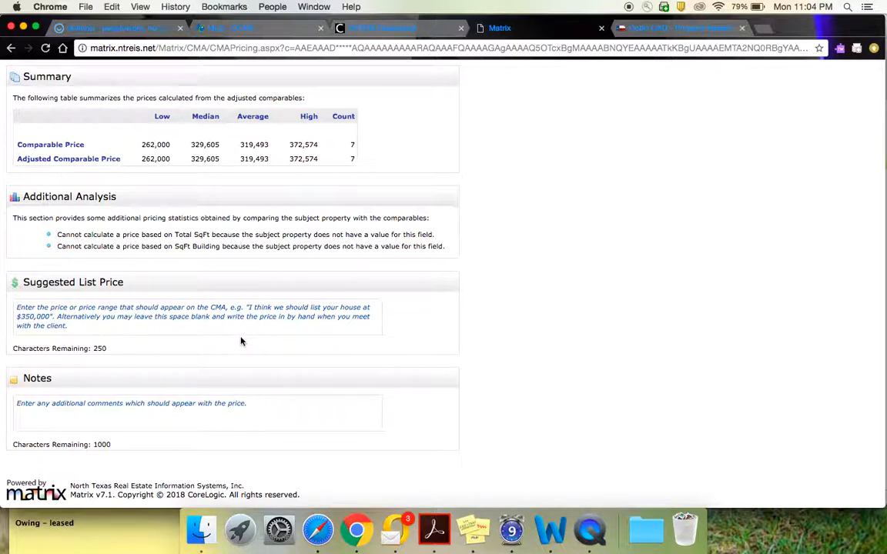
Enter the suggested list price text "Based on the comparable homes sold in your neighborhood, the data suggests that your home should sell for between $$$-$$$$.".
click(42, 308)
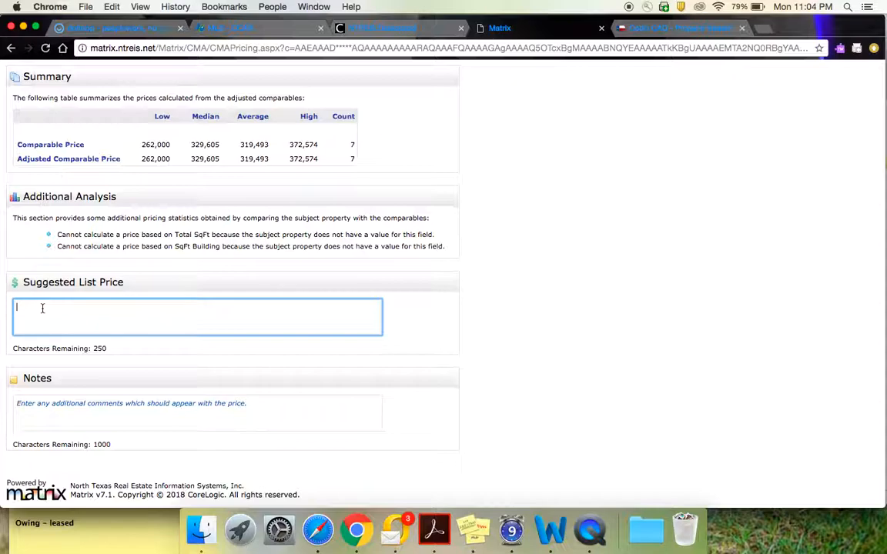
text(Based)
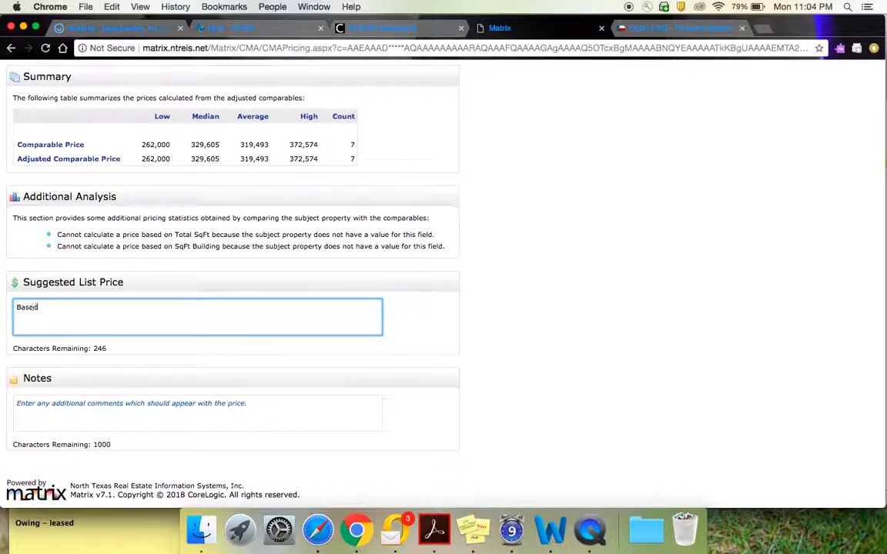
text( on the comparable homes sold in your neig)
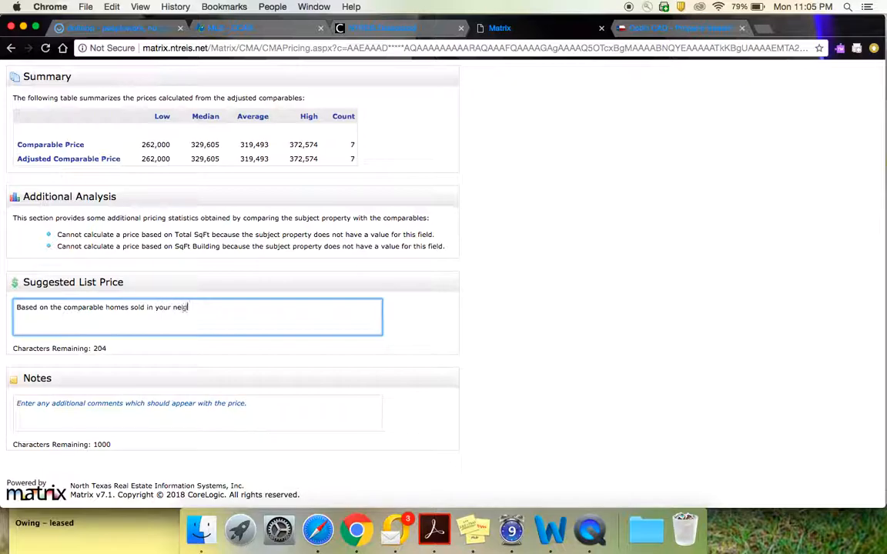
text(hborhood, the data suggest)
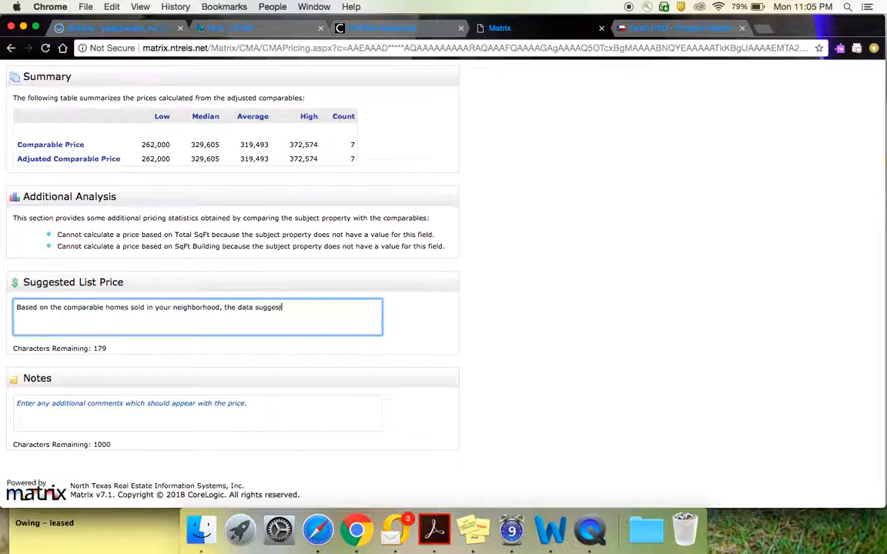
text(s that your home should sell for between)
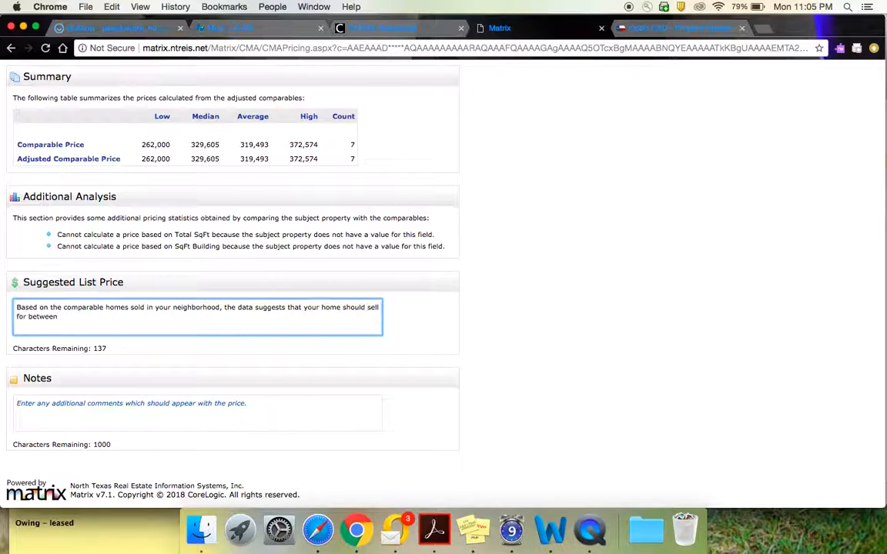
text( $$$-$$$$.)
Open the empty pricing notes for entry and look back over the comparable price summary.
scroll(197, 245, up, 2)
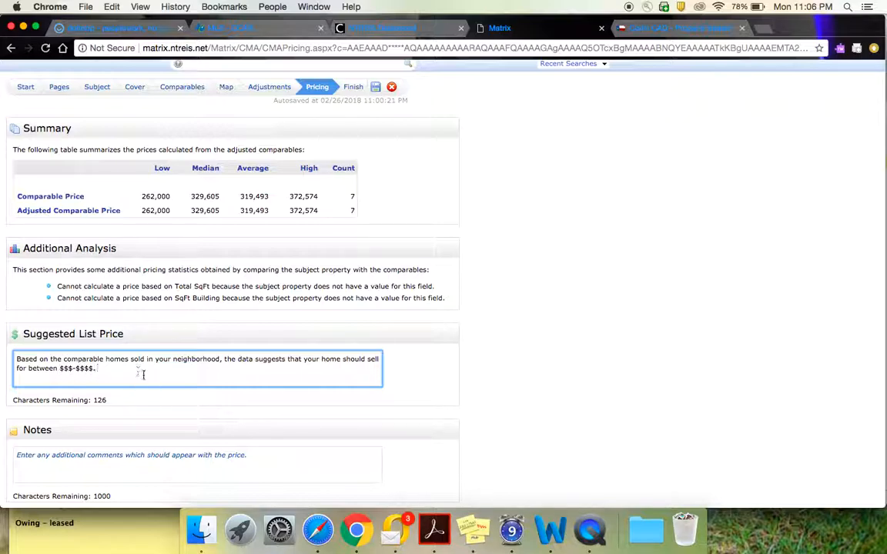
scroll(143, 374, down, 3)
click(109, 406)
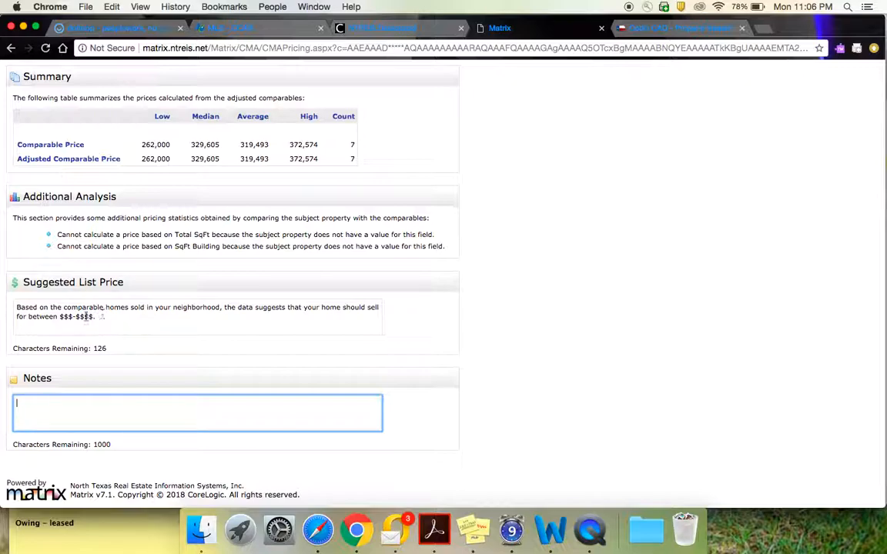
scroll(46, 308, up, 3)
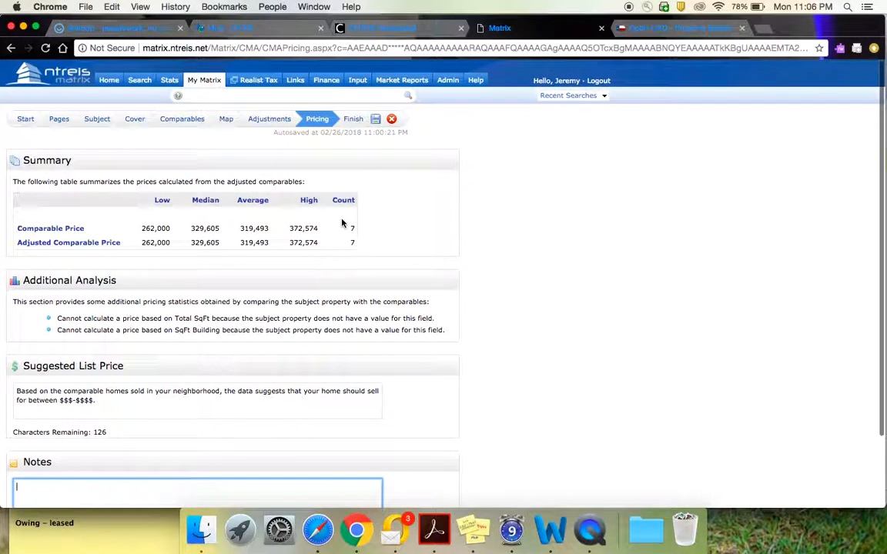